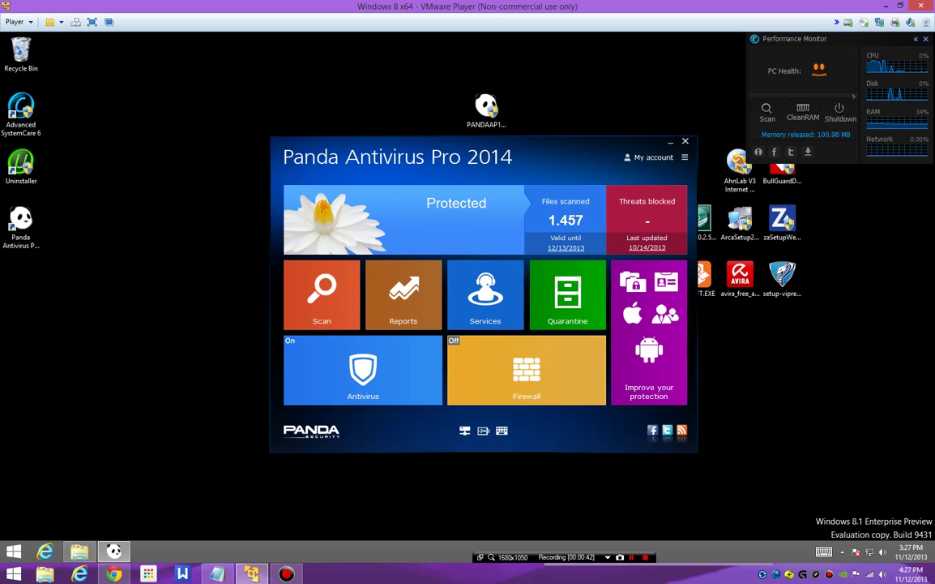
pyautogui.click(685, 157)
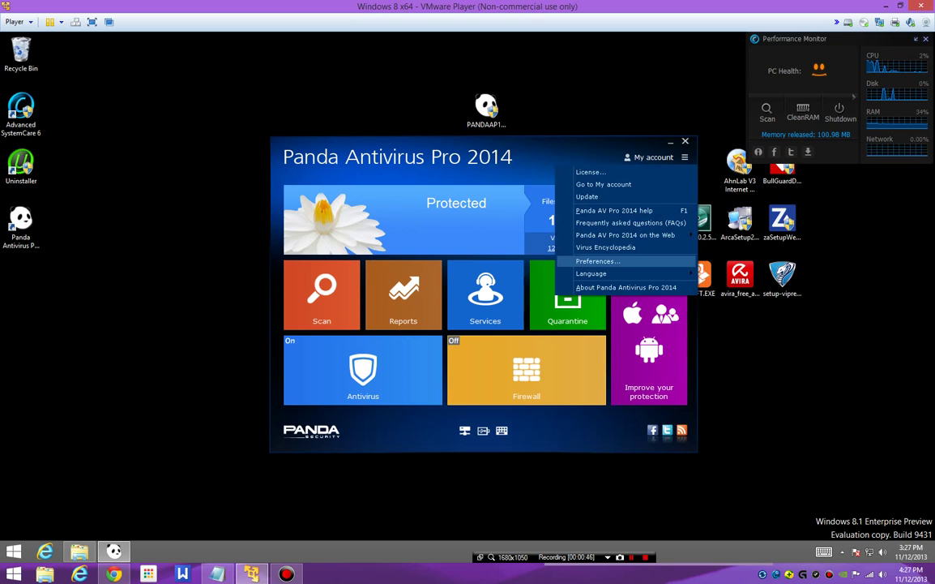
pyautogui.press('Return')
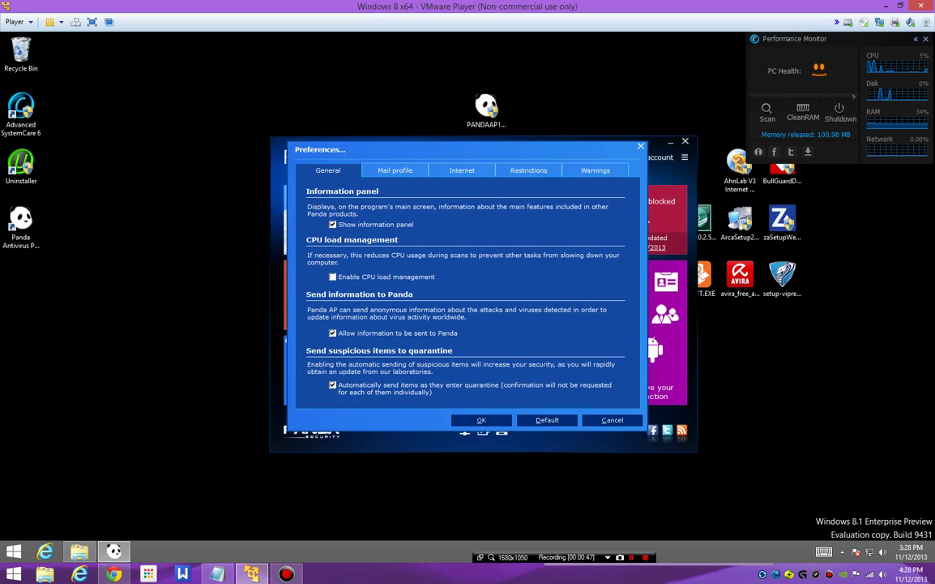
pyautogui.press('Escape')
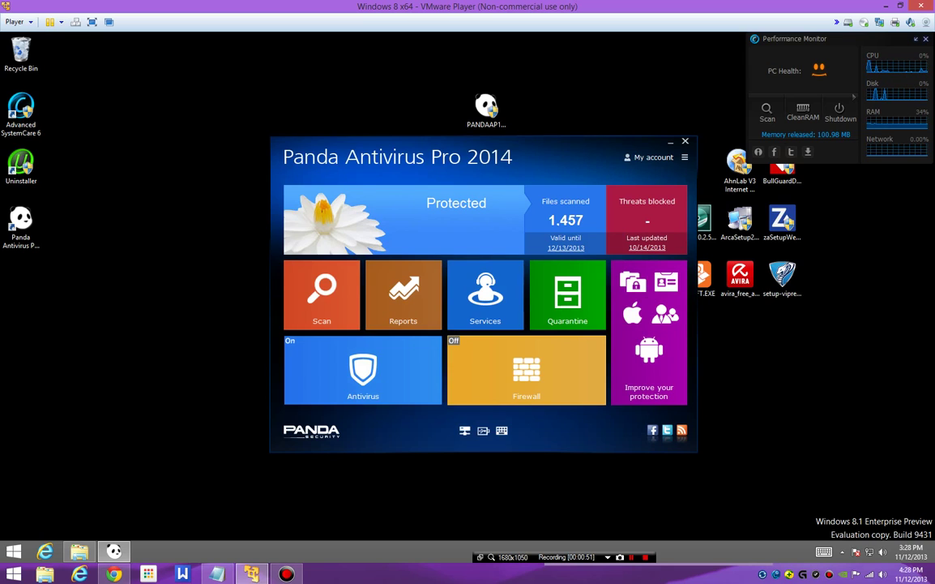
pyautogui.press('Return')
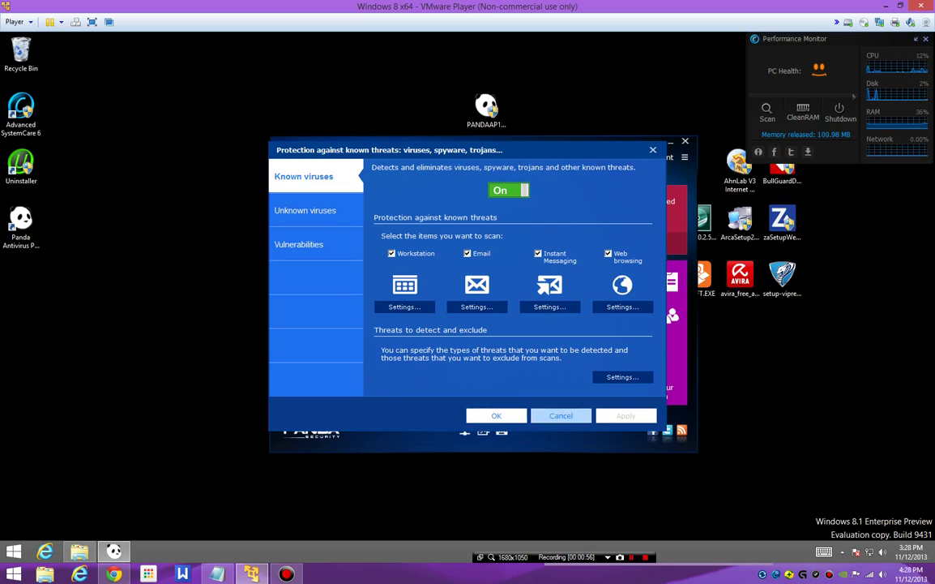
pyautogui.press('Escape')
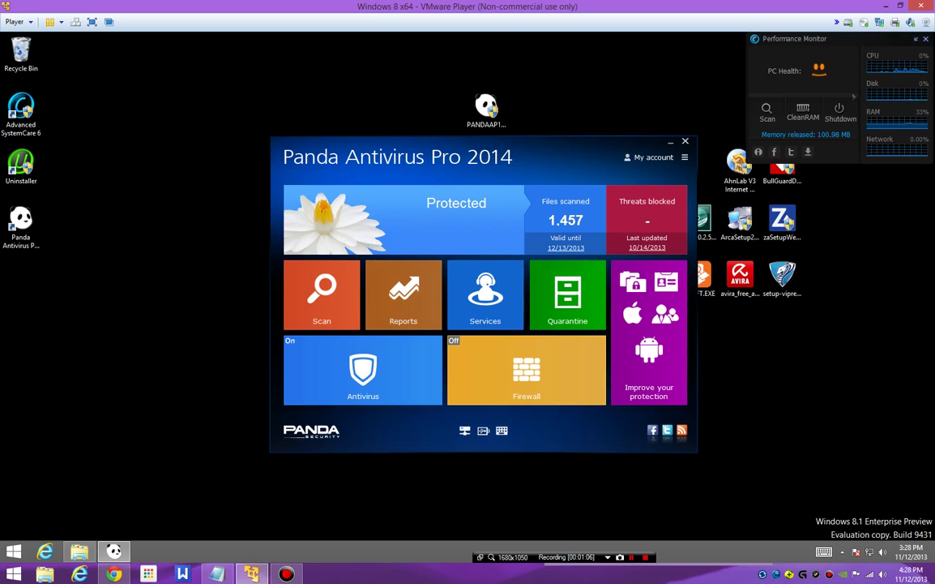
# Step: Move the Panda main window to the left so the desktop icons show
pyautogui.moveTo(492, 163); pyautogui.dragTo(441, 164)
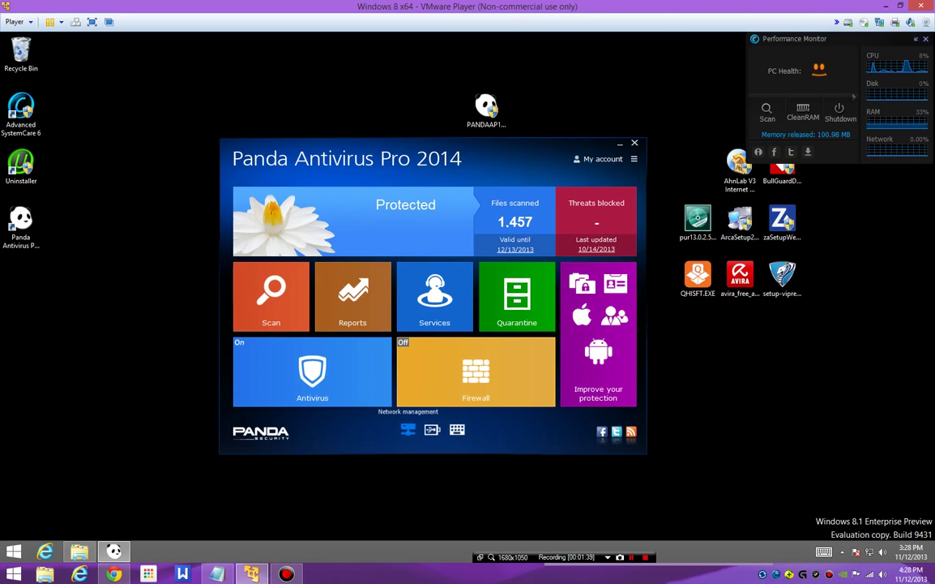
# Step: Open Network management, move its window left, then close it
pyautogui.click(407, 429)
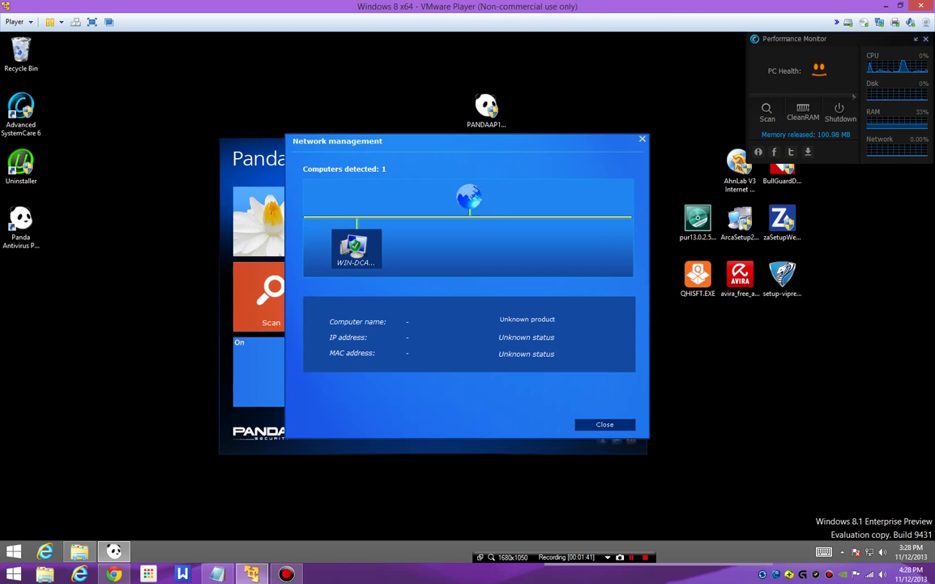
pyautogui.moveTo(413, 138); pyautogui.dragTo(316, 135)
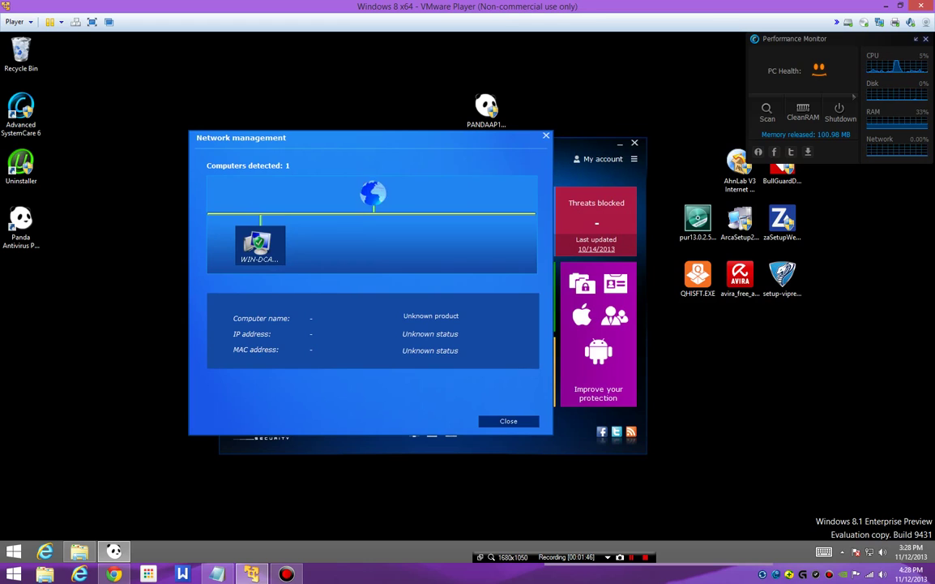
pyautogui.press('Escape')
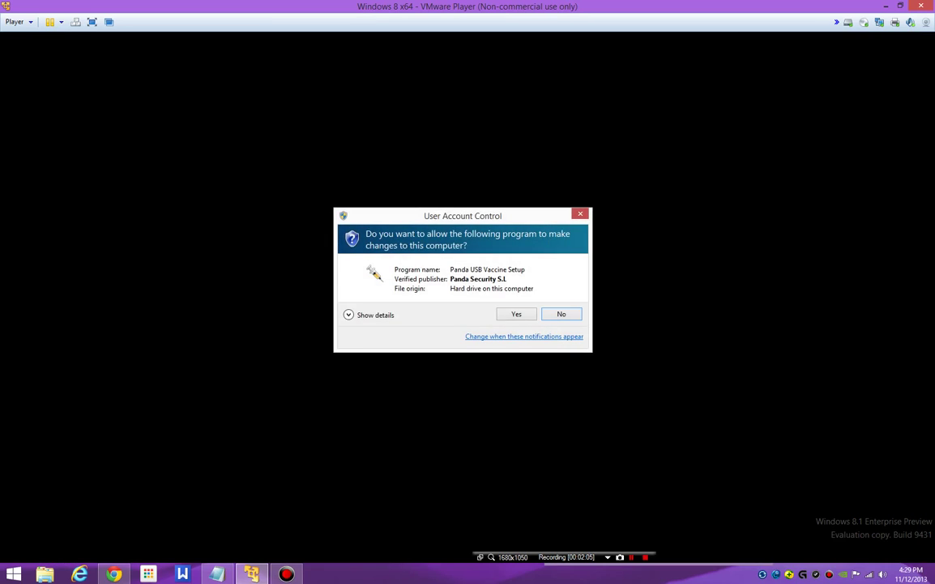
# Step: Allow the User Account Control prompt for Panda USB Vaccine Setup
pyautogui.hotkey('alt', 'y')
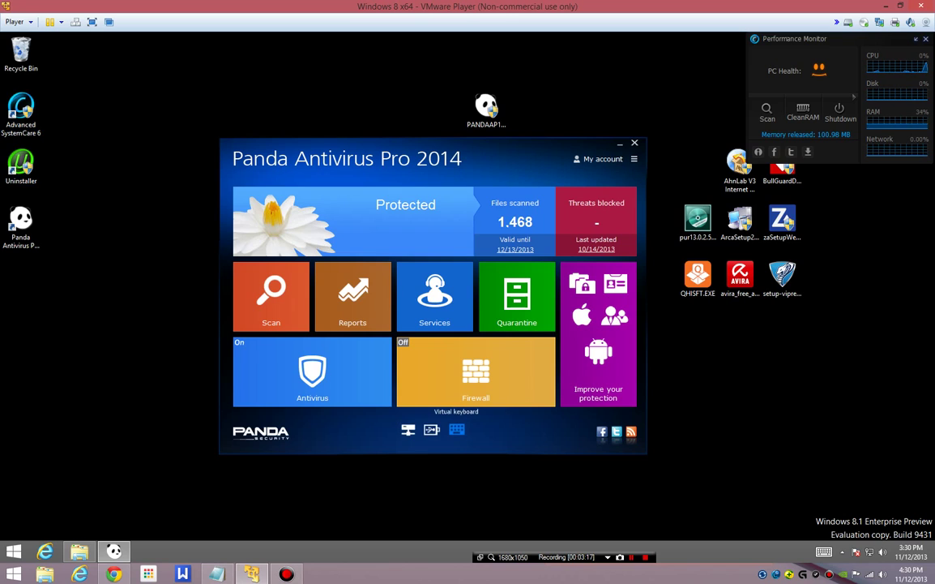
# Step: Launch the on-screen Virtual keyboard from the Panda dashboard
pyautogui.click(457, 429)
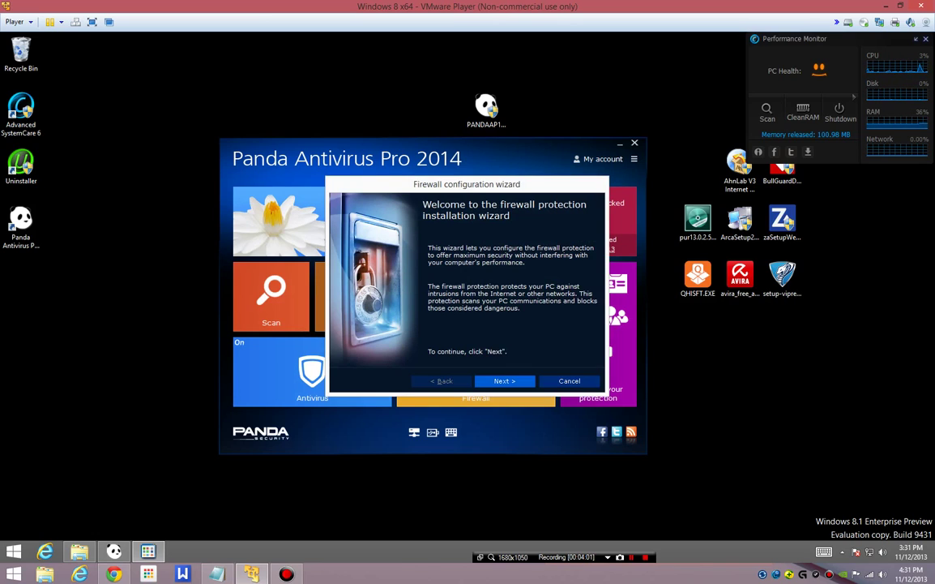
# Step: Complete the firewall wizard, keeping common programs' access and choosing to restart later
pyautogui.press('Return')
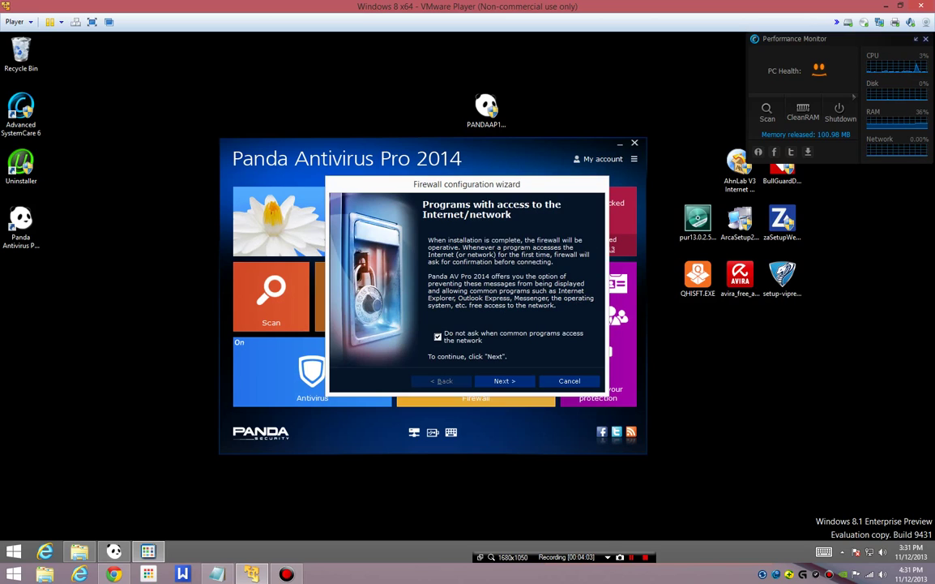
pyautogui.press('Return')
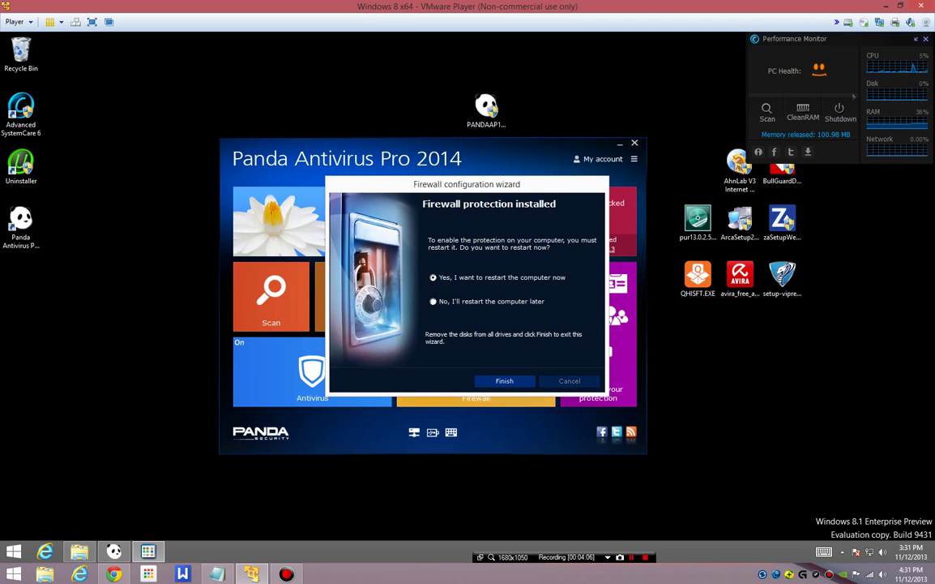
pyautogui.click(434, 300)
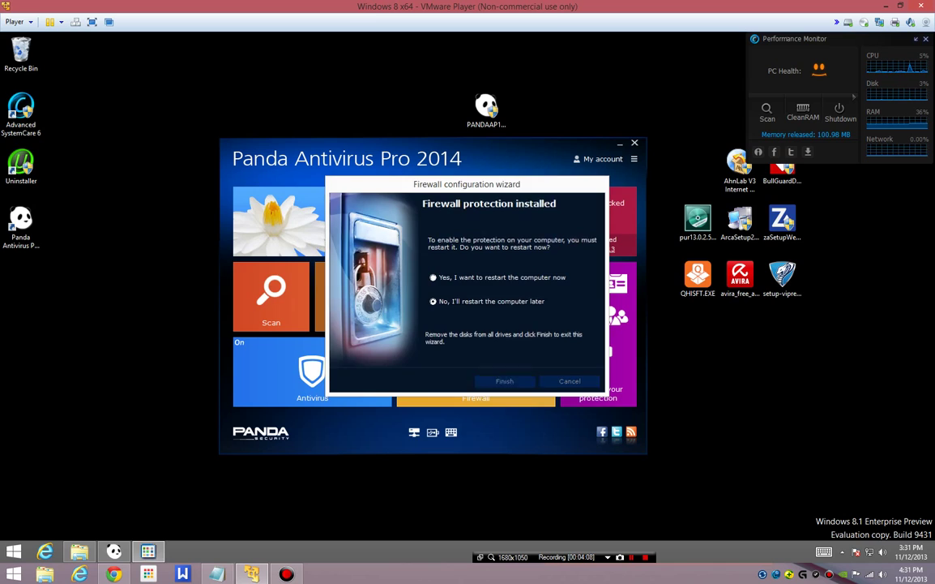
pyautogui.press('Return')
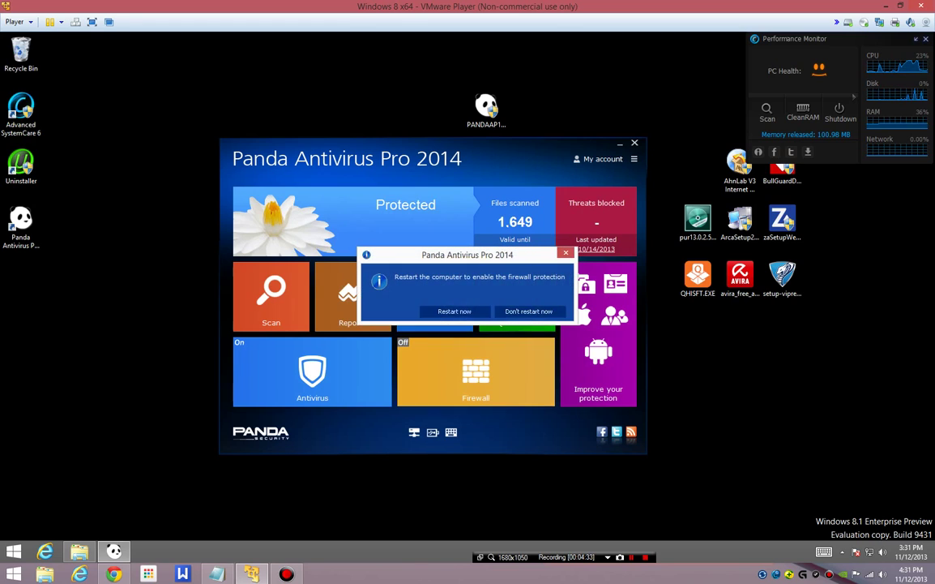
pyautogui.press('Escape')
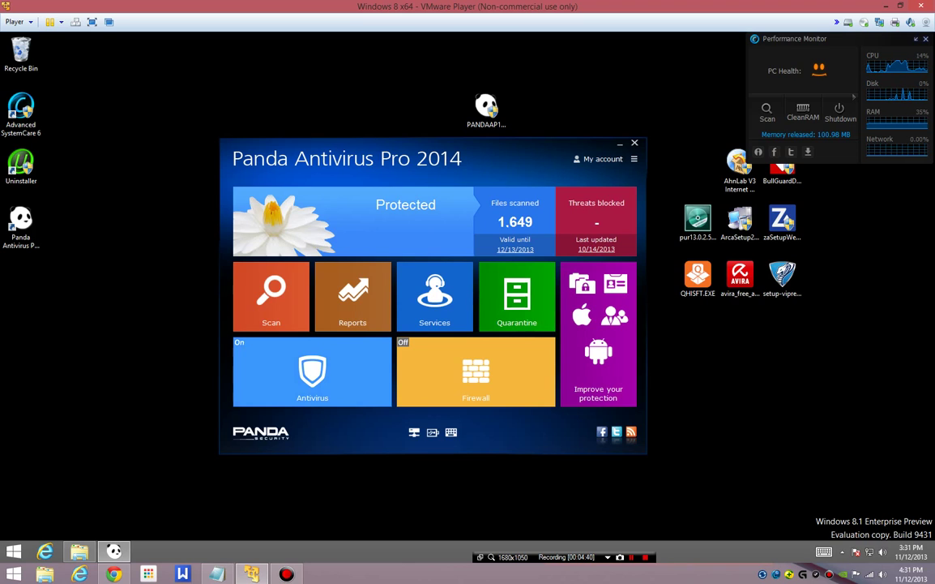
# Step: Set file protection to scan compressed files and all extensions, then review its action and warning options
pyautogui.click(312, 371)
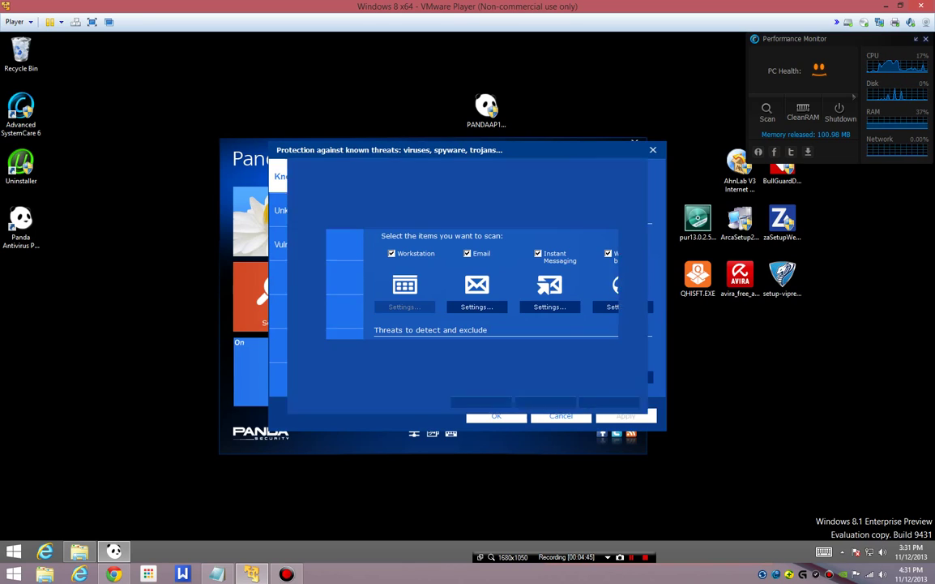
pyautogui.click(334, 247)
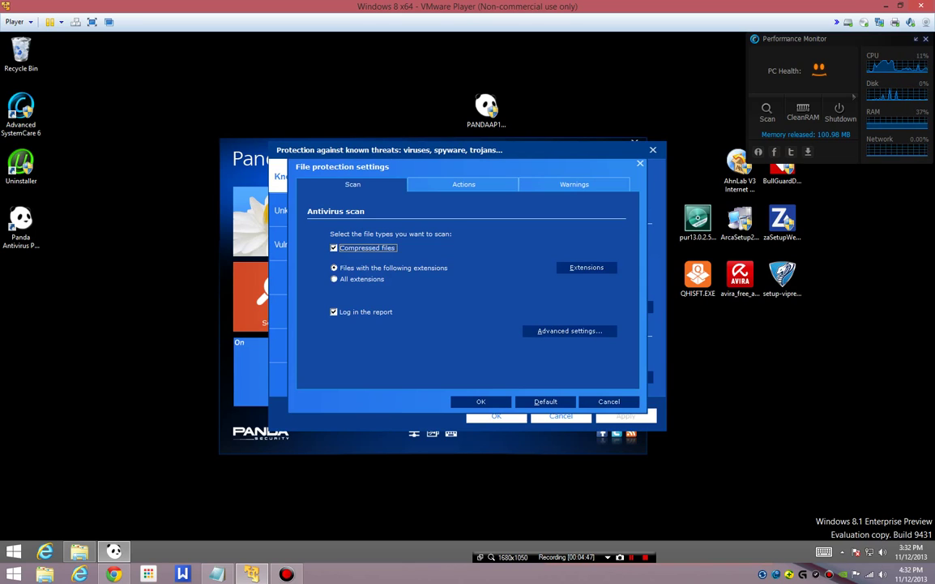
pyautogui.click(334, 279)
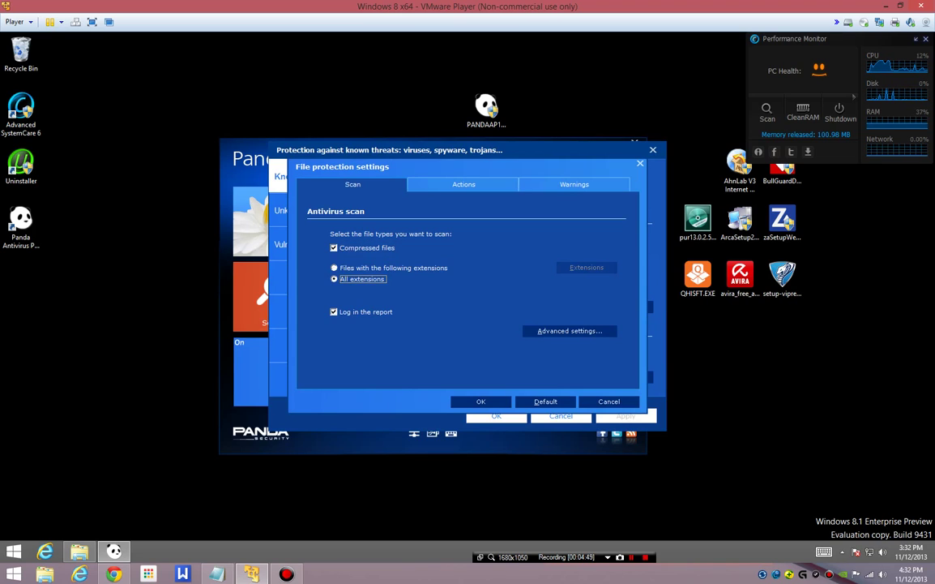
pyautogui.click(570, 330)
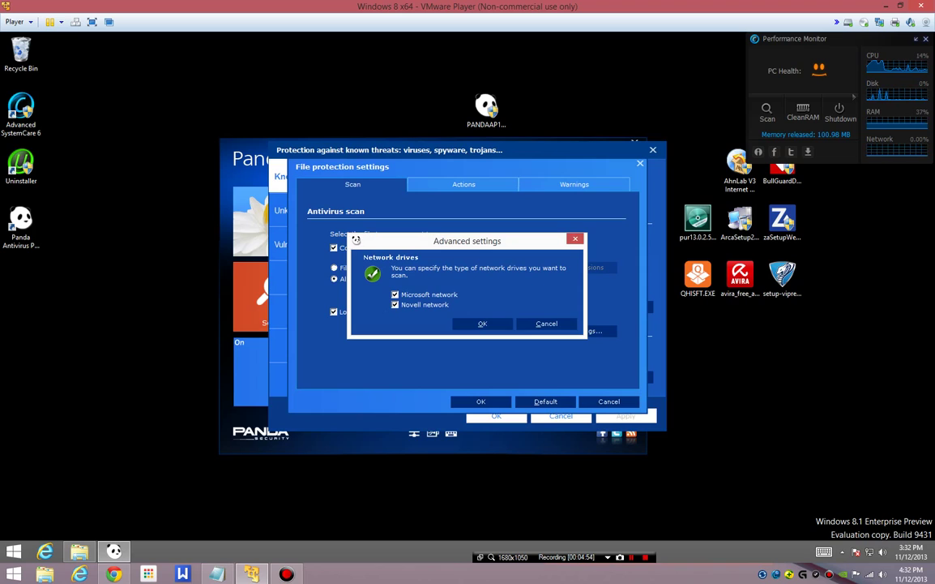
pyautogui.press('Return')
pyautogui.hotkey('ctrl', 'Tab')
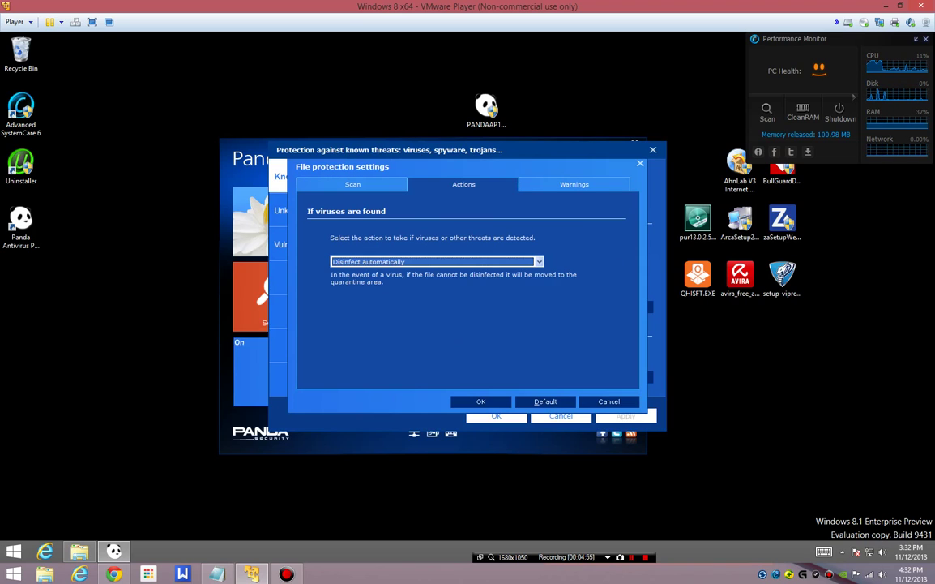
pyautogui.hotkey('ctrl', 'Tab')
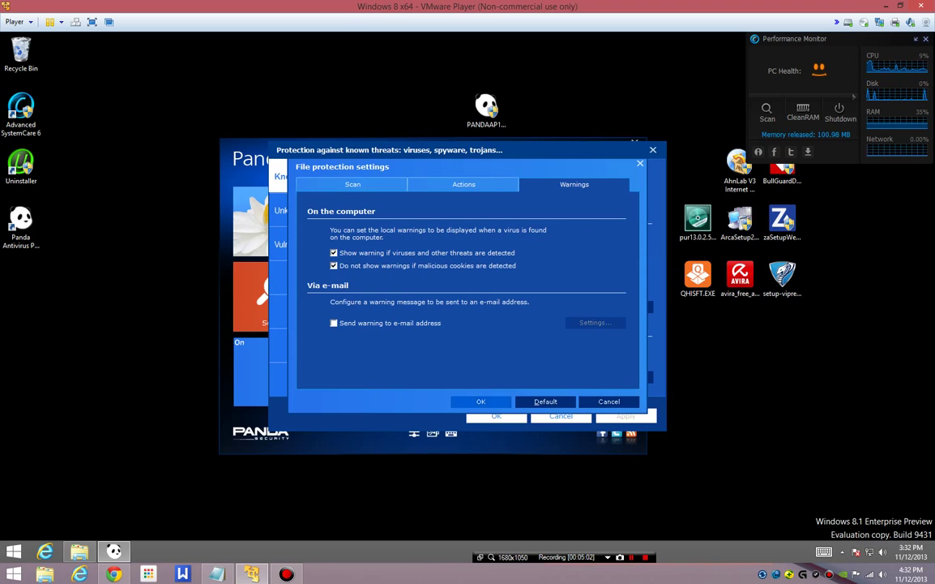
pyautogui.press('Escape')
# Step: Review the Email and Instant messaging protection settings, including infected-item actions and warnings
pyautogui.press('Tab')
pyautogui.press('Return')
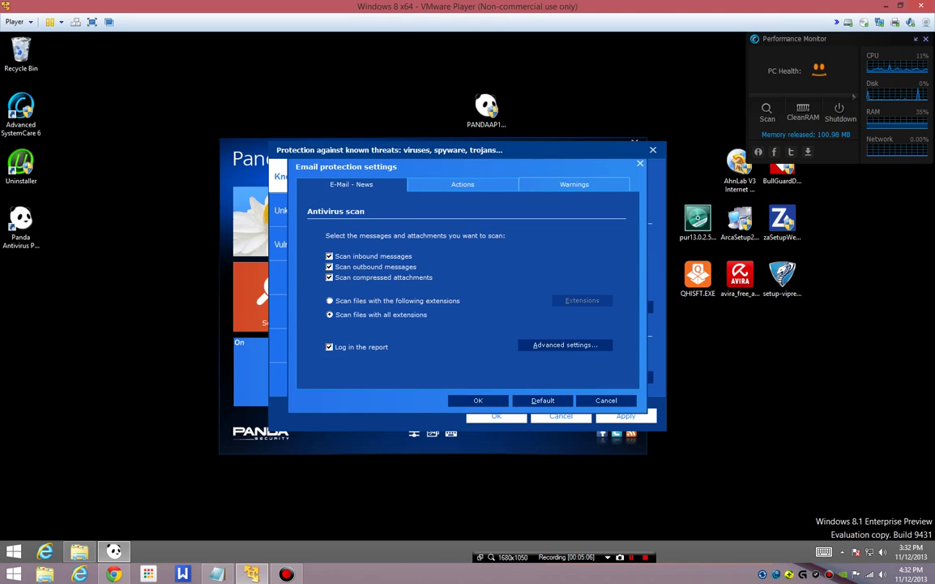
pyautogui.hotkey('ctrl', 'Tab')
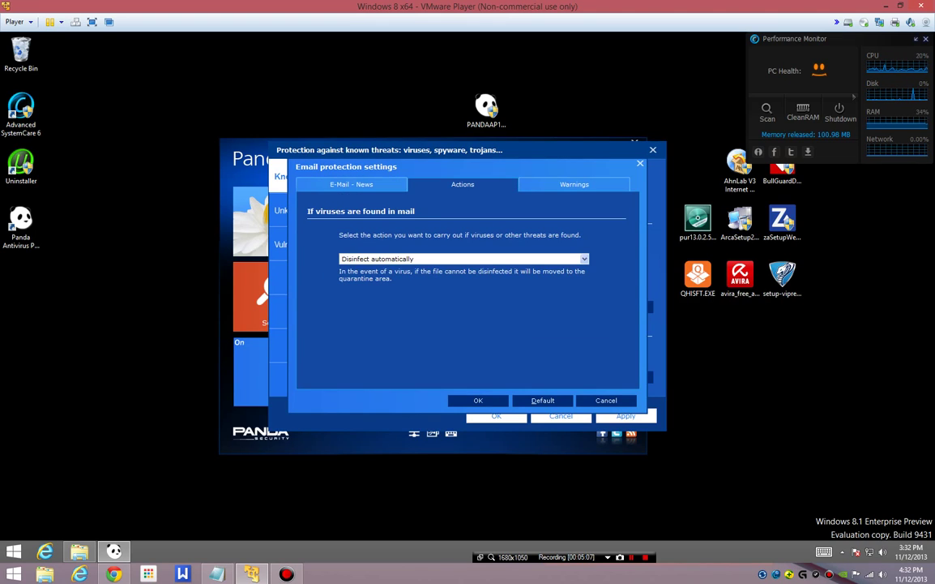
pyautogui.hotkey('ctrl', 'Tab')
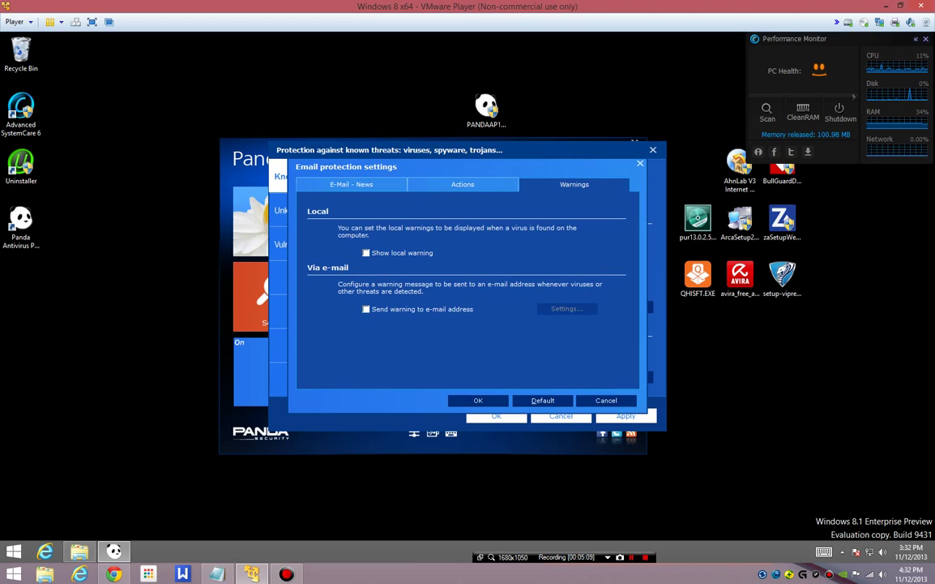
pyautogui.press('Escape')
pyautogui.press('Tab')
pyautogui.press('Return')
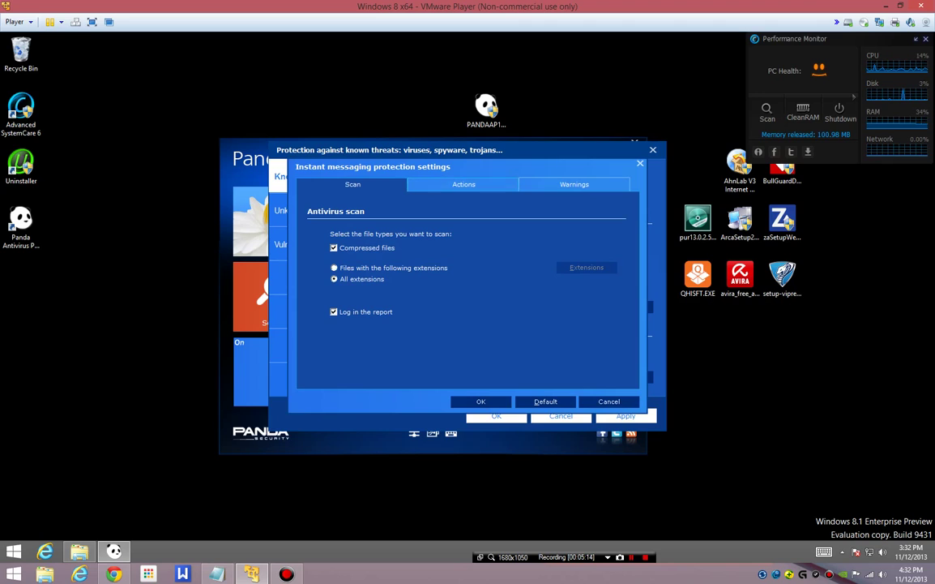
pyautogui.hotkey('ctrl', 'Tab')
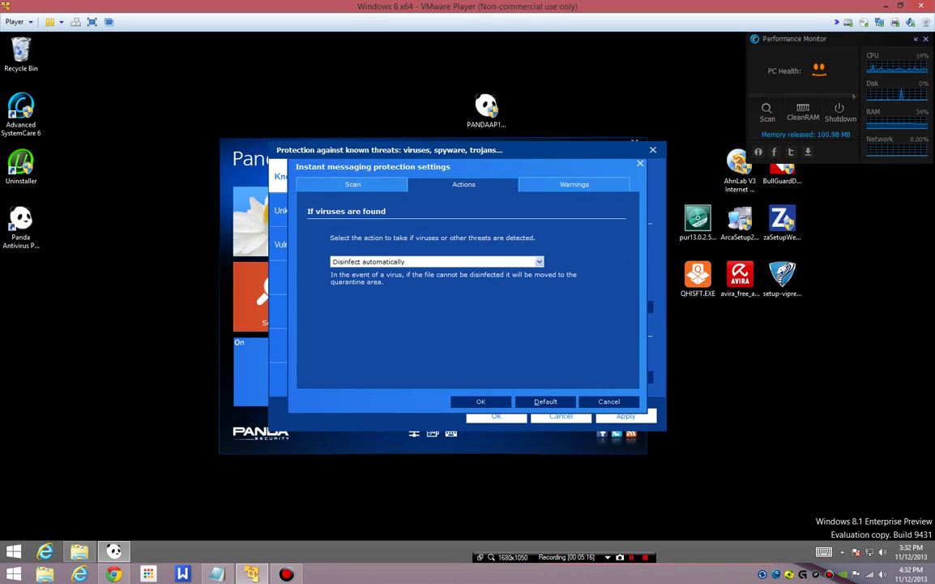
pyautogui.hotkey('ctrl', 'Tab')
pyautogui.press('Escape')
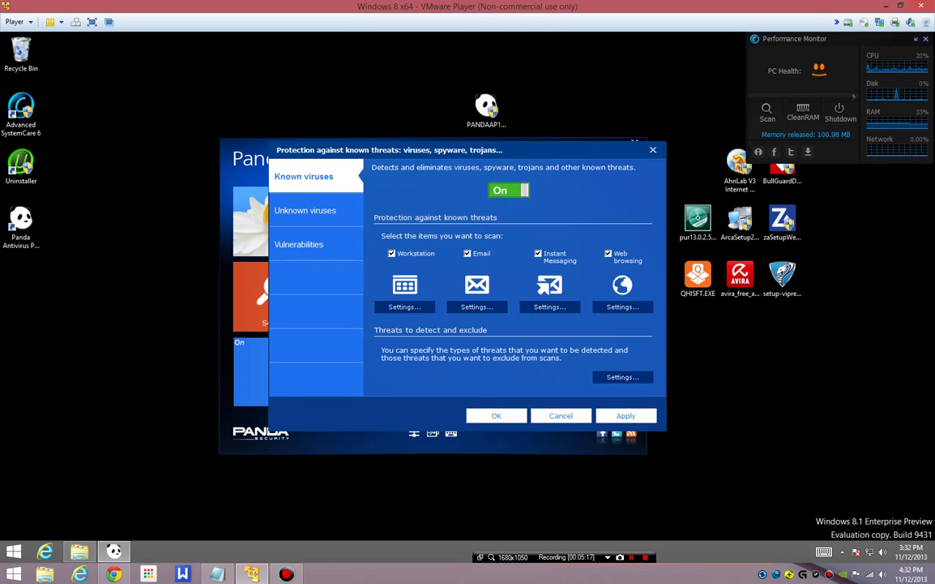
# Step: Check the Web browsing protection settings, then move to the Unknown viruses page
pyautogui.press('Tab')
pyautogui.press('Return')
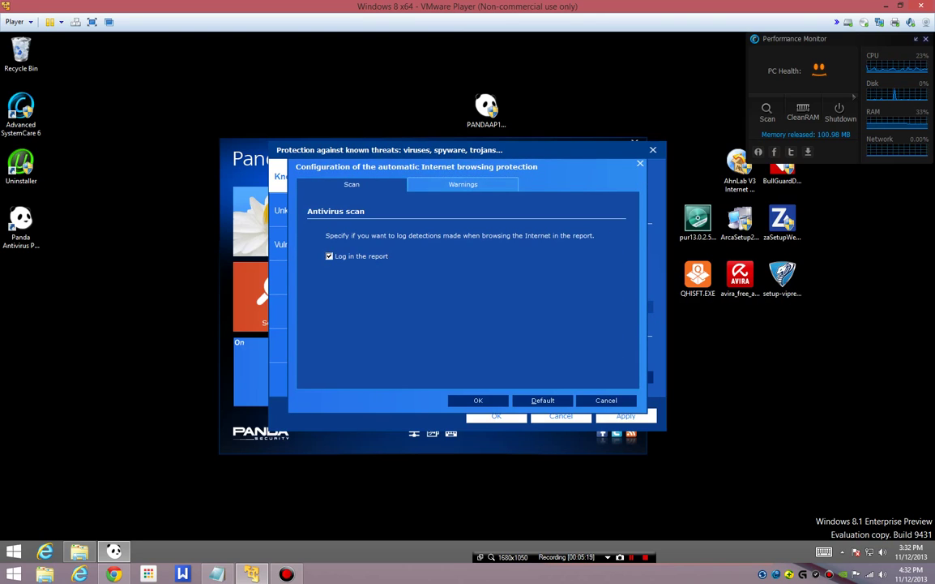
pyautogui.press('Escape')
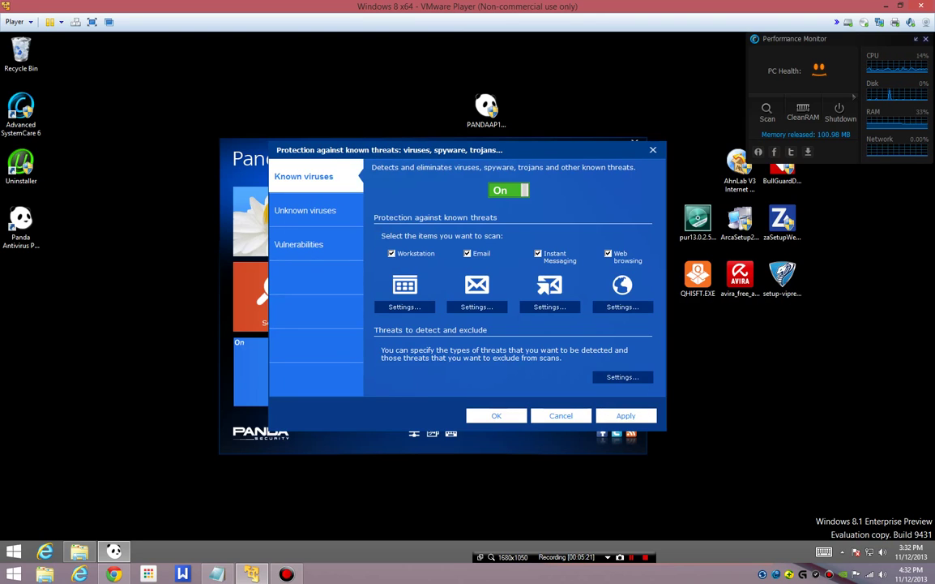
pyautogui.press('Down')
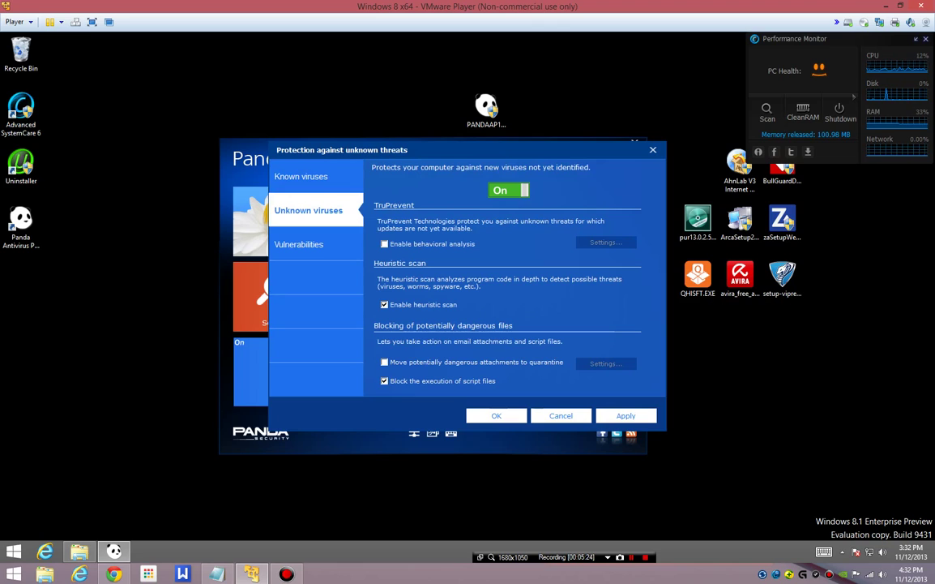
# Step: Enable behavioral analysis for unknown threats, keeping its warning option on
pyautogui.press('Tab')
pyautogui.press('space')
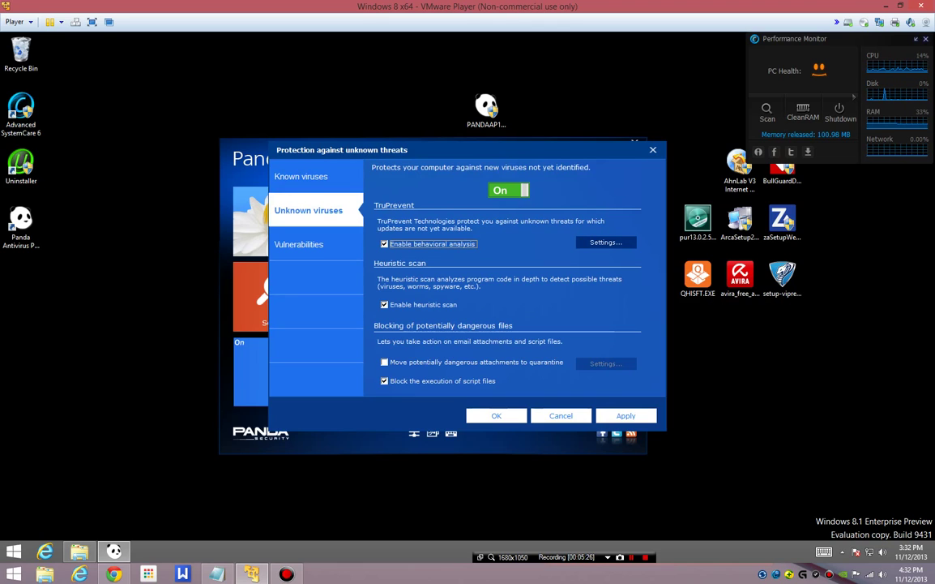
pyautogui.press('Tab')
pyautogui.press('space')
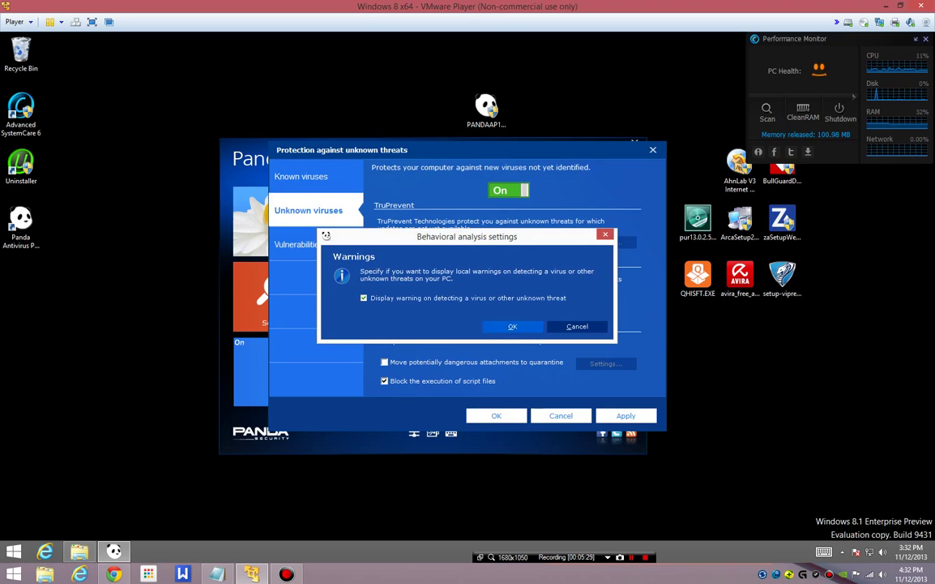
pyautogui.press('Return')
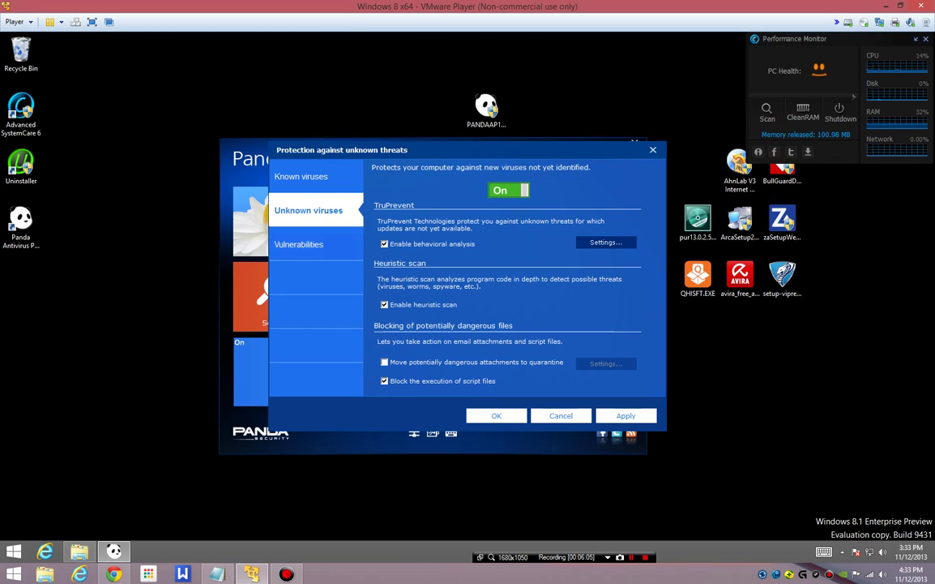
pyautogui.click(302, 244)
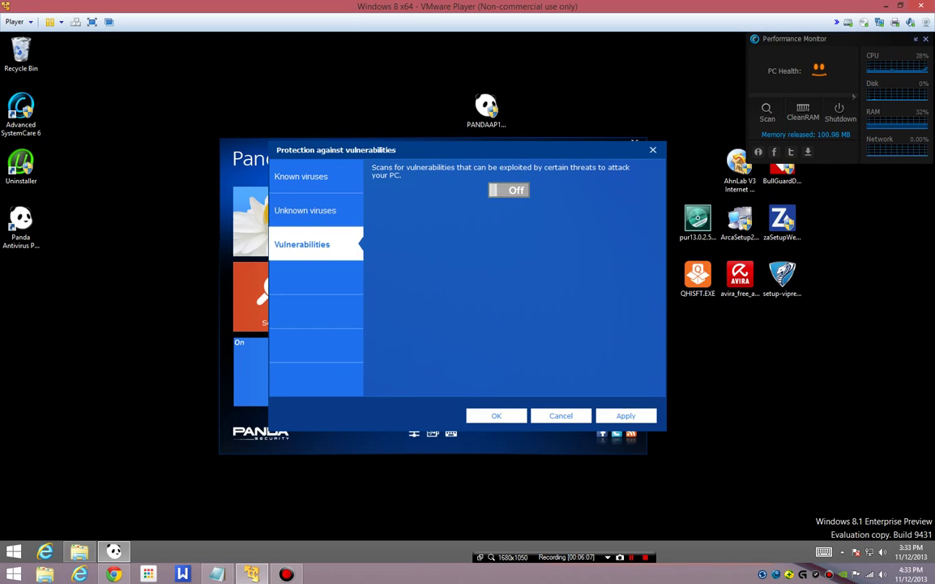
# Step: Switch vulnerability protection from Off to On and save the settings with OK
pyautogui.click(509, 190)
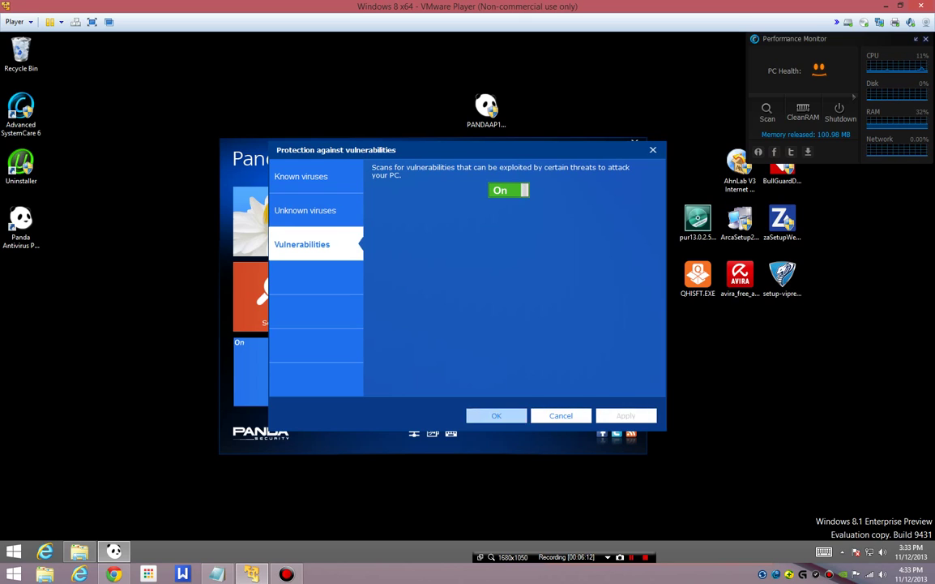
pyautogui.click(496, 415)
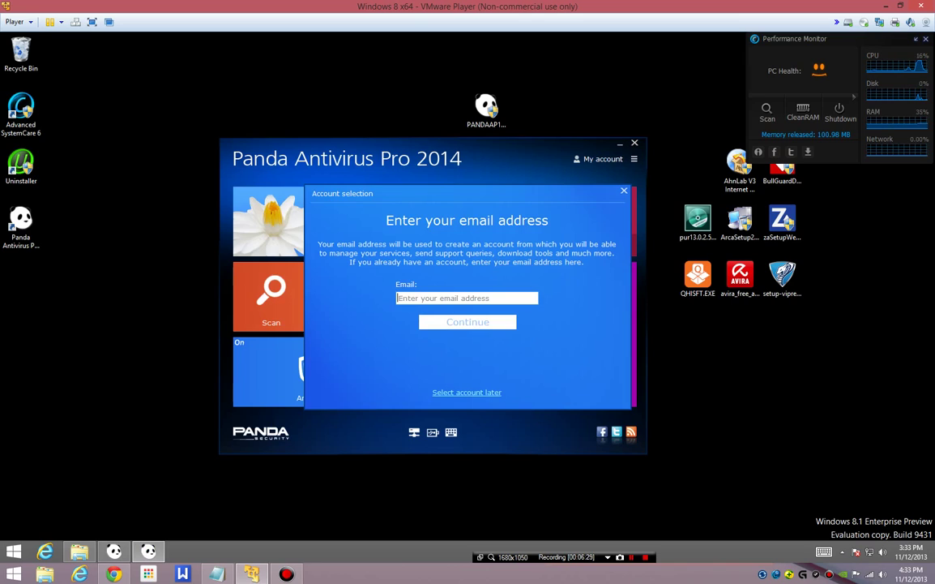
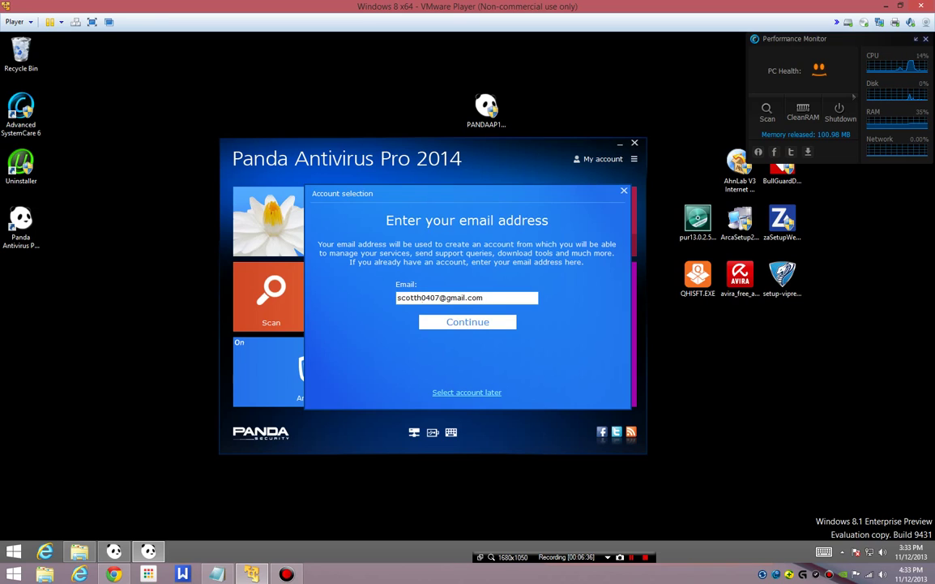
# Step: Enter the account e-mail address and continue past the verification reminder
pyautogui.press('Return')
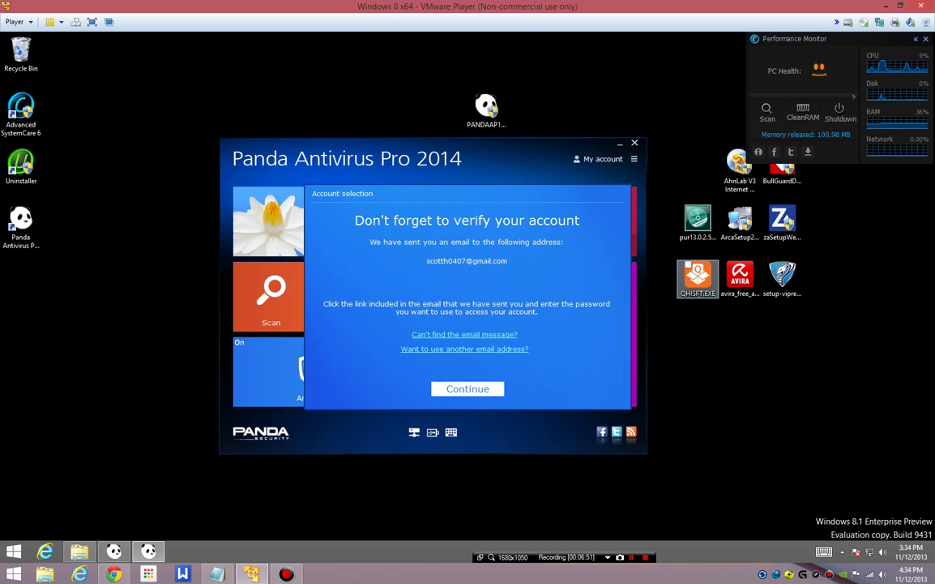
pyautogui.press('Return')
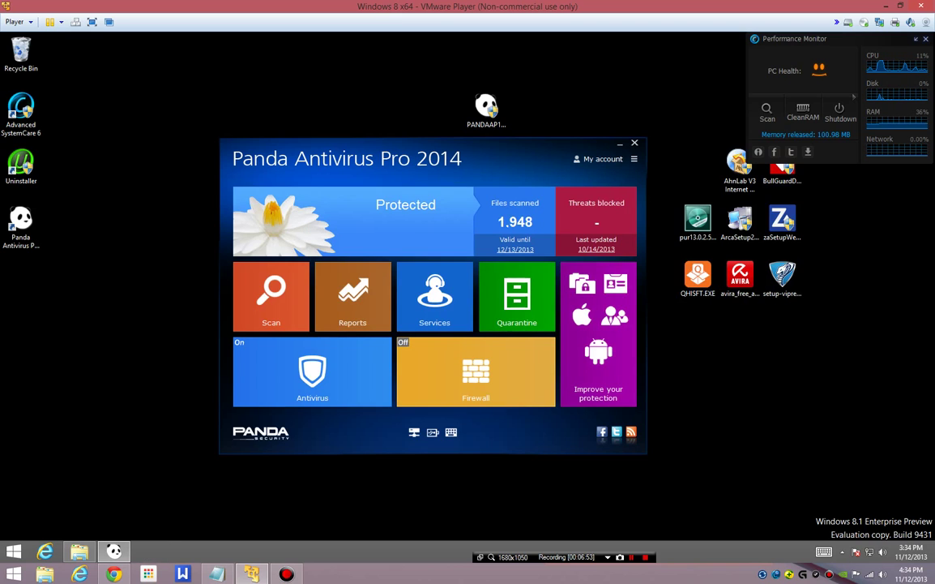
pyautogui.click(634, 159)
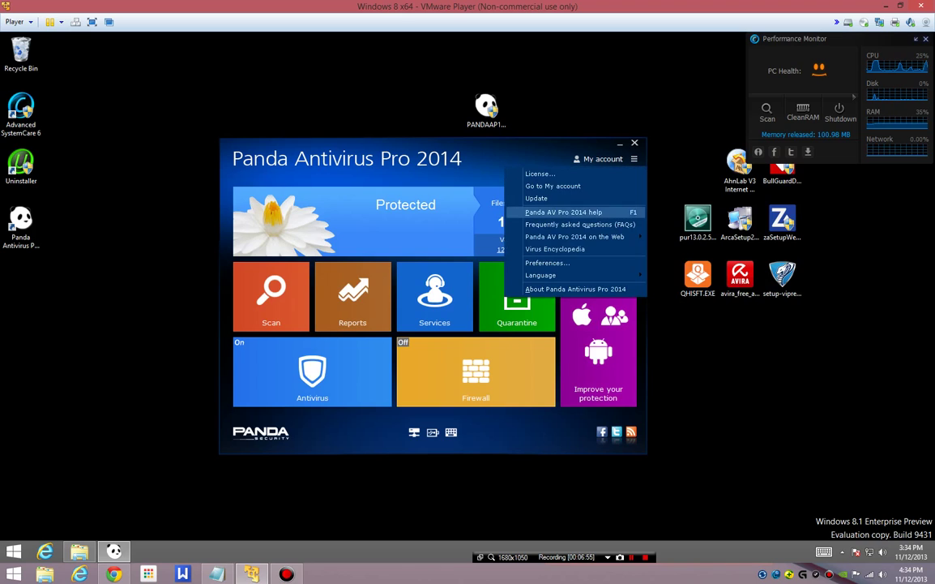